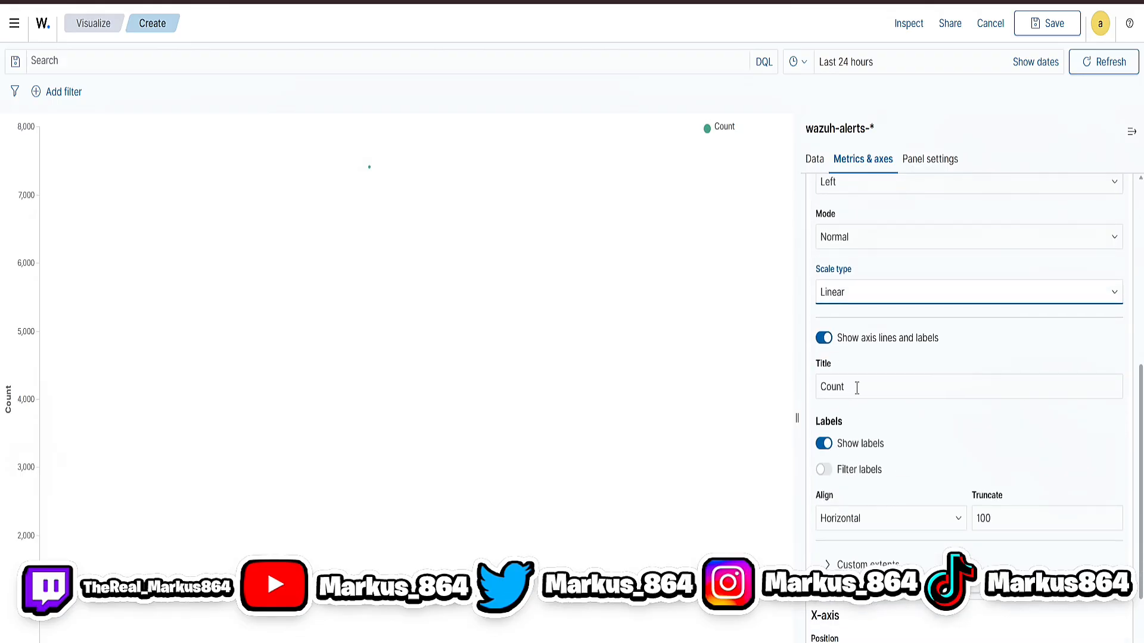
# - Review the Y-axis label alignment choices and the X-axis position choices in the chart's axis settings
pyautogui.click(888, 519)
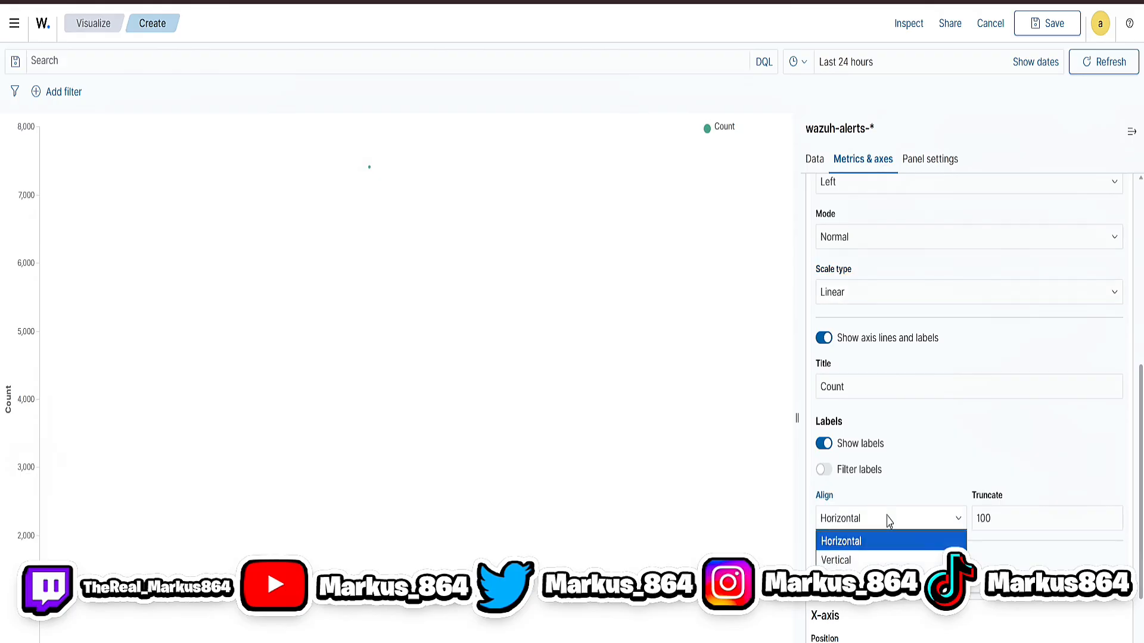
pyautogui.click(888, 519)
pyautogui.scroll(-3, 889, 517)
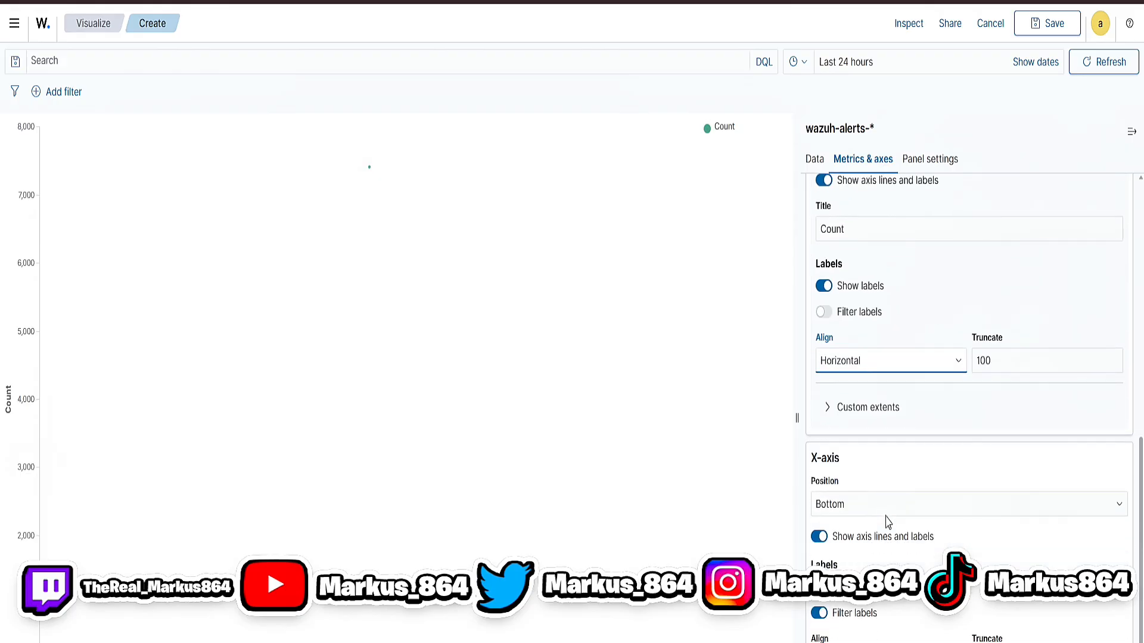
pyautogui.scroll(6, 870, 421)
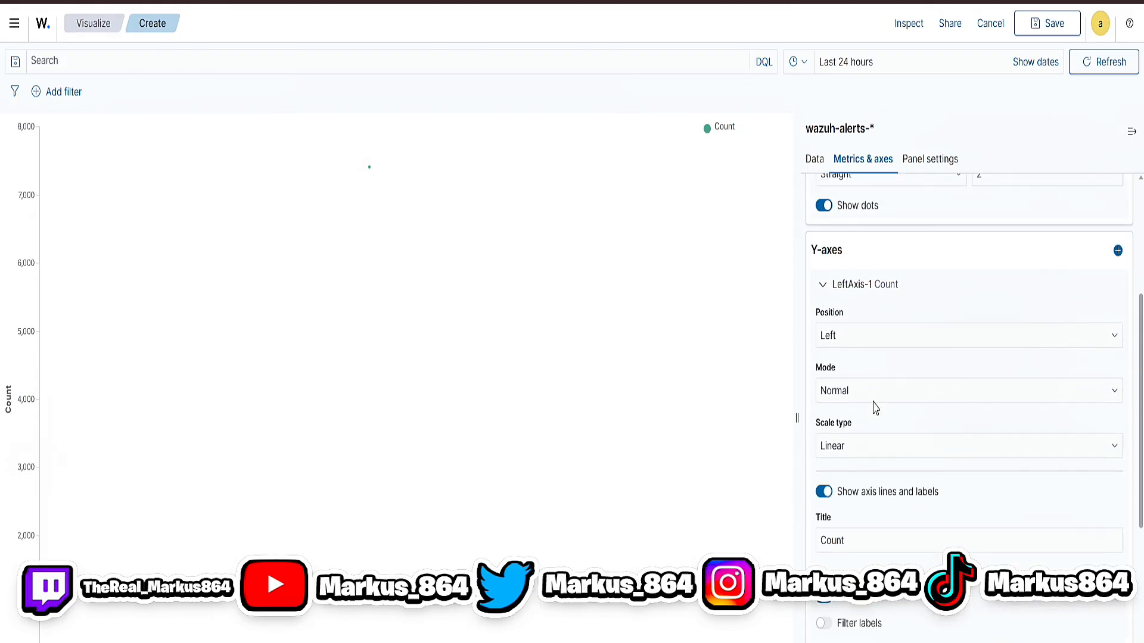
pyautogui.scroll(-6, 855, 401)
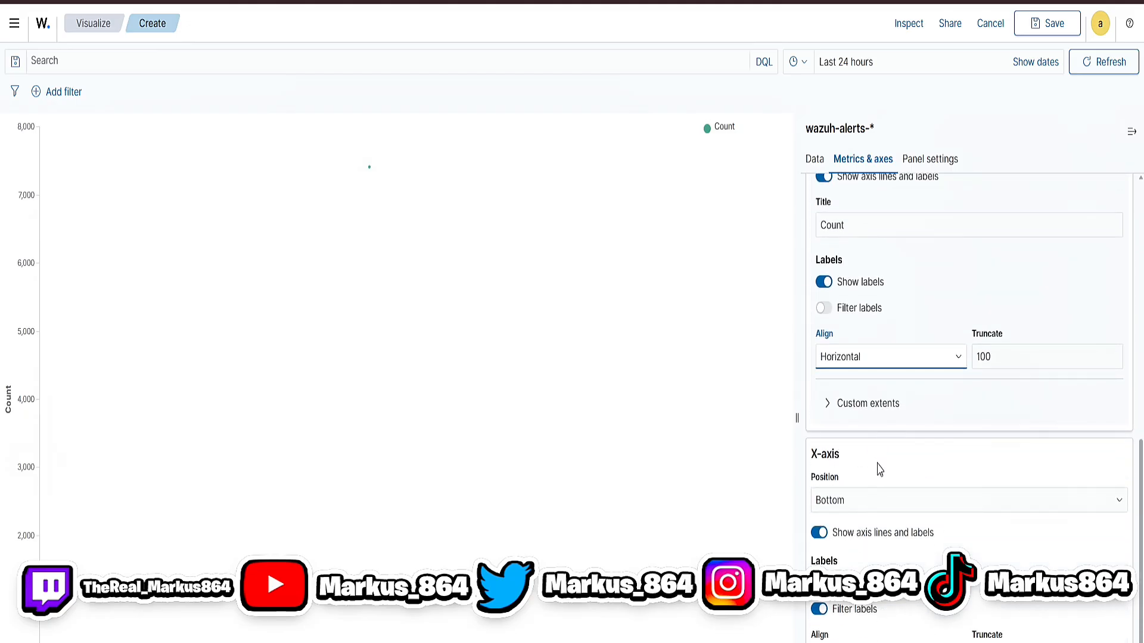
pyautogui.click(853, 507)
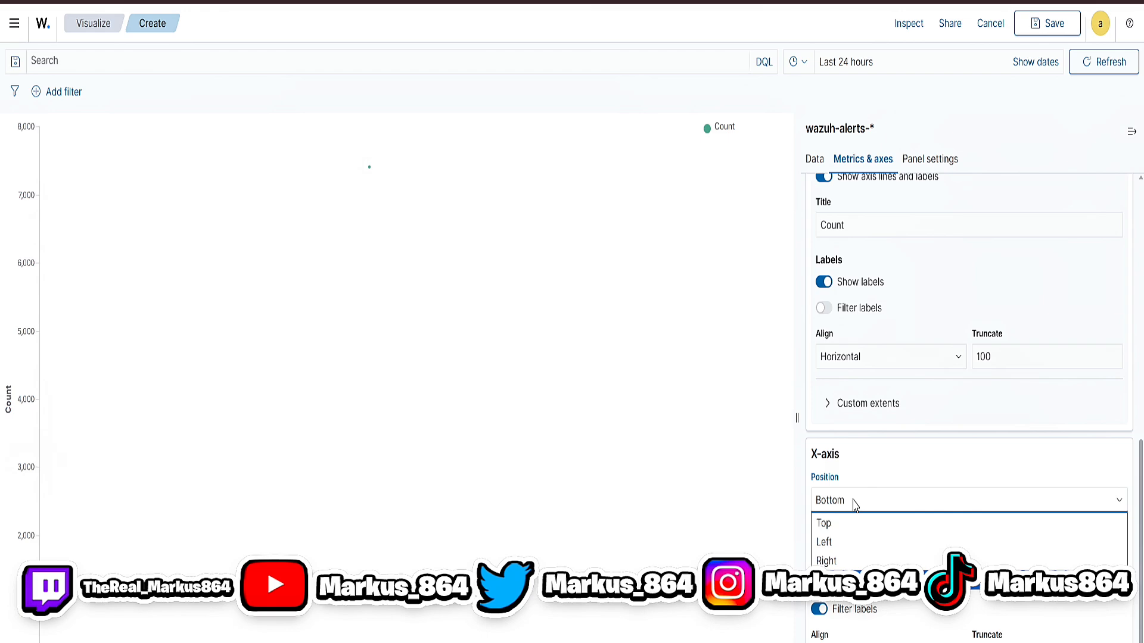
pyautogui.click(855, 505)
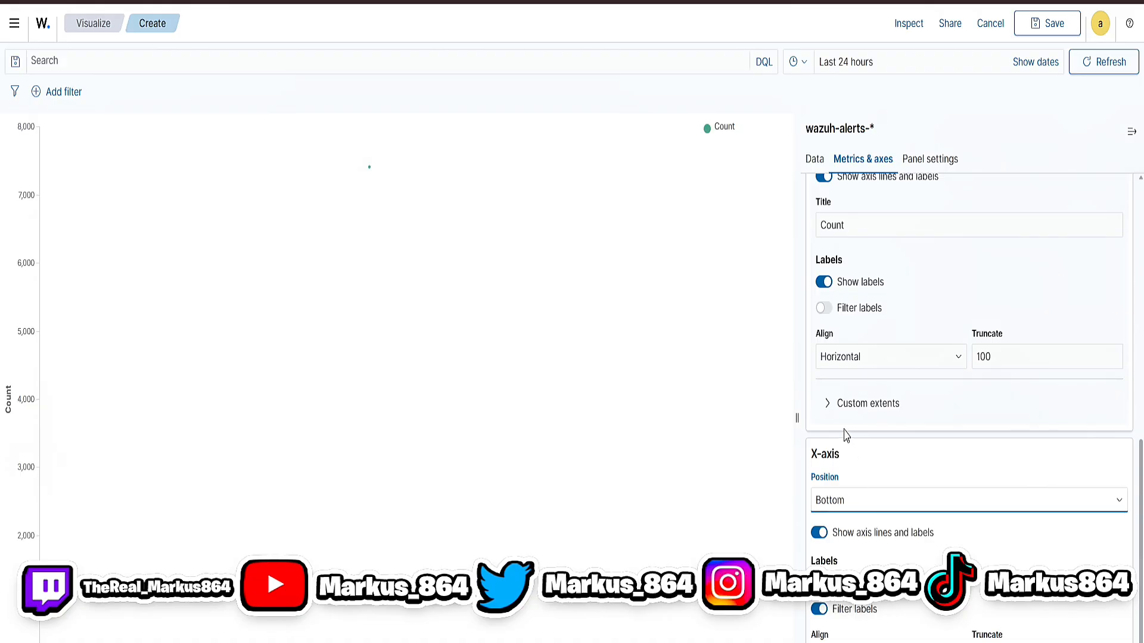
# - Add an X-axis bucket to the chart data using a Date Histogram aggregation
pyautogui.click(815, 160)
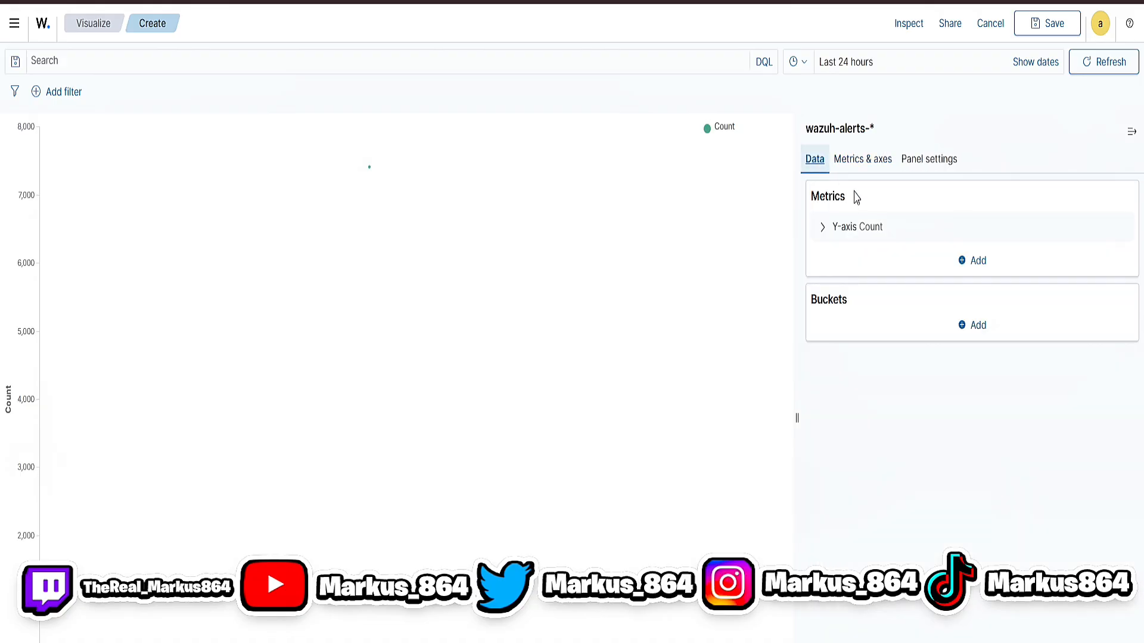
pyautogui.click(976, 327)
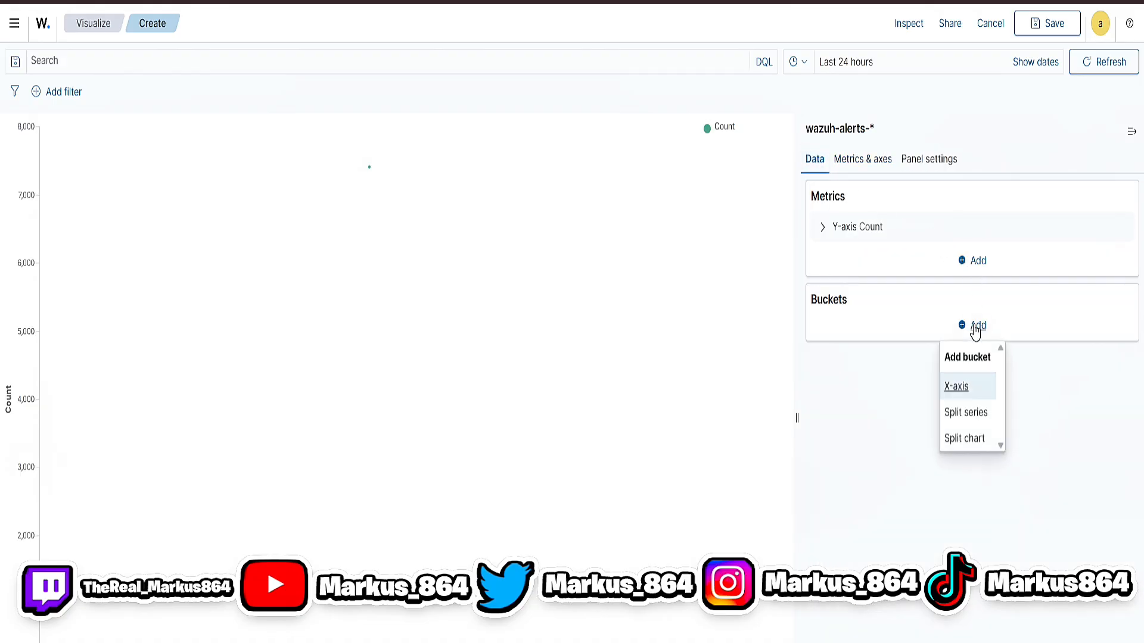
pyautogui.click(957, 389)
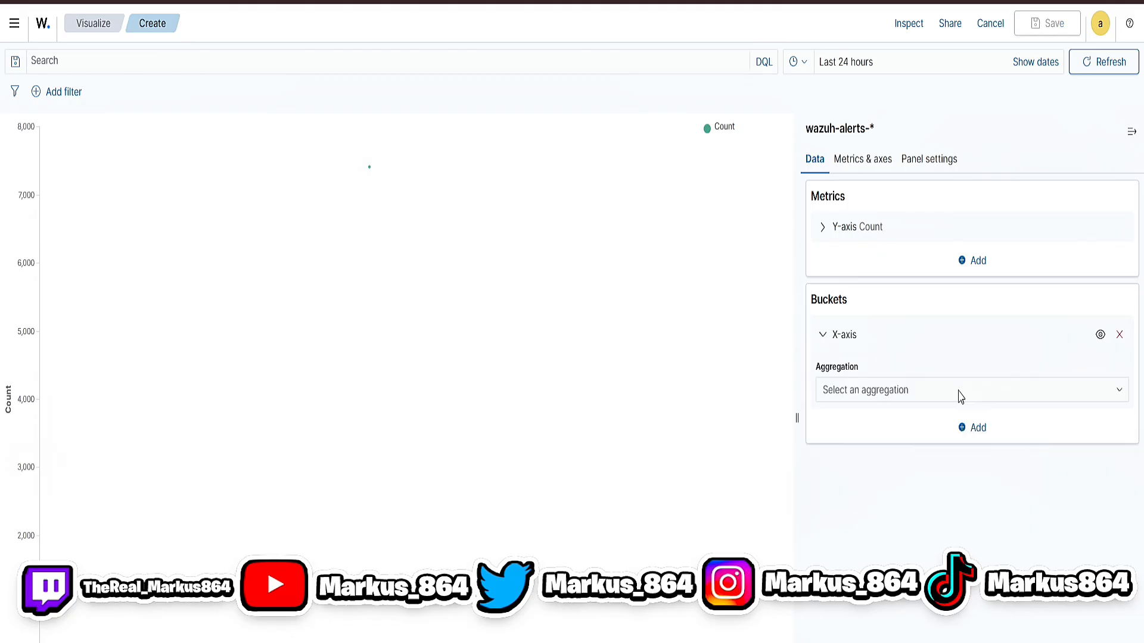
pyautogui.click(858, 397)
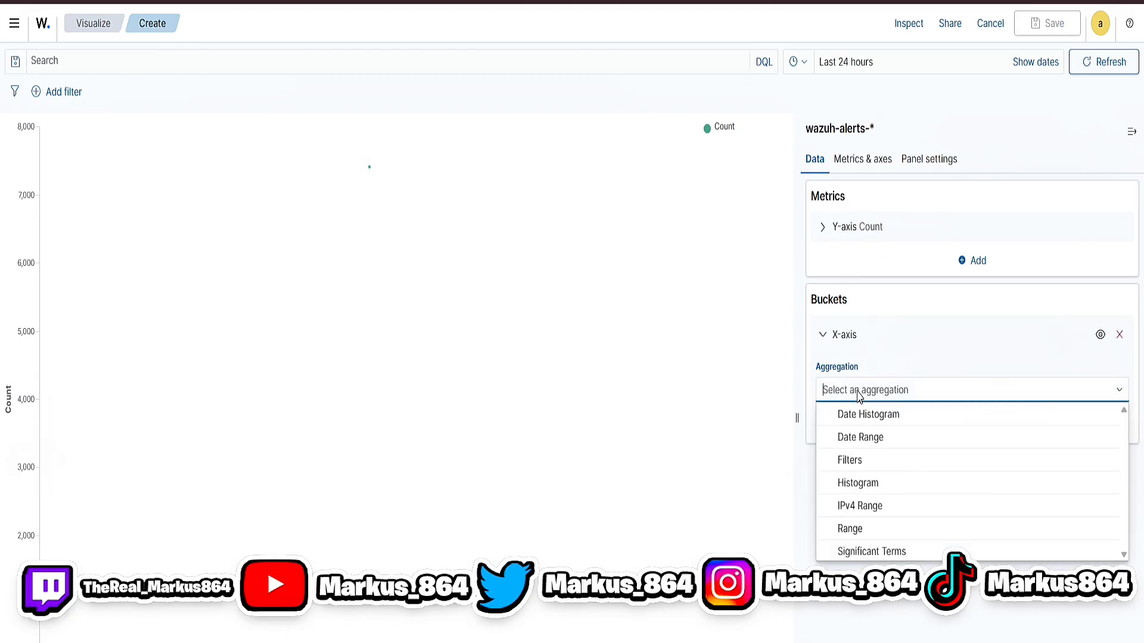
pyautogui.click(873, 420)
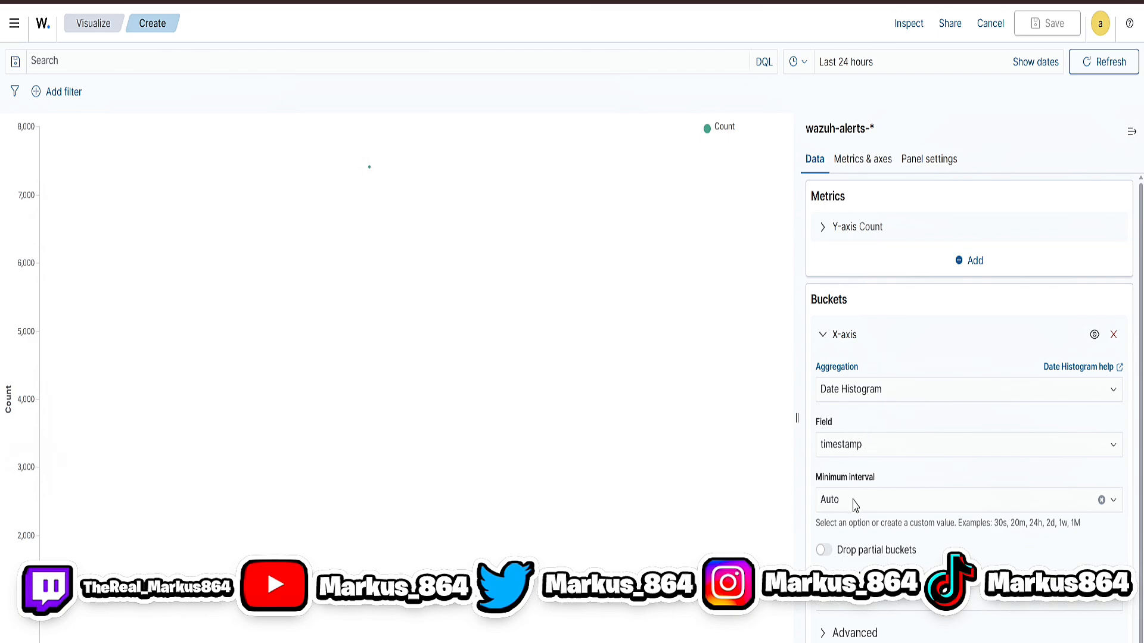
# - Set the X-axis bucket's minimum interval to Minute and update the chart
pyautogui.click(871, 508)
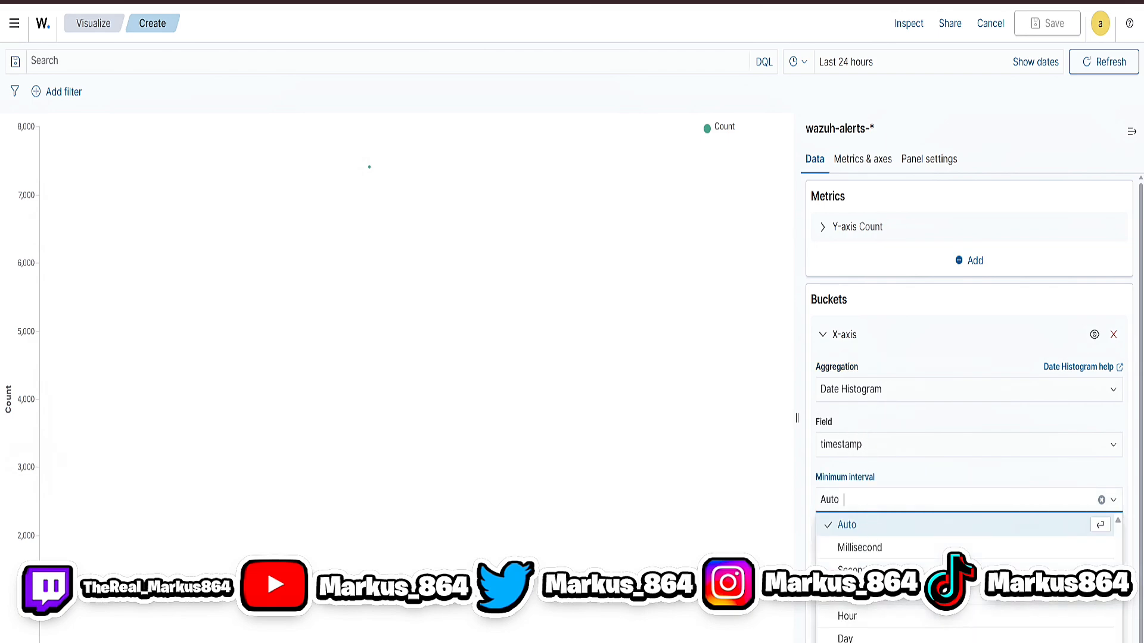
pyautogui.click(858, 577)
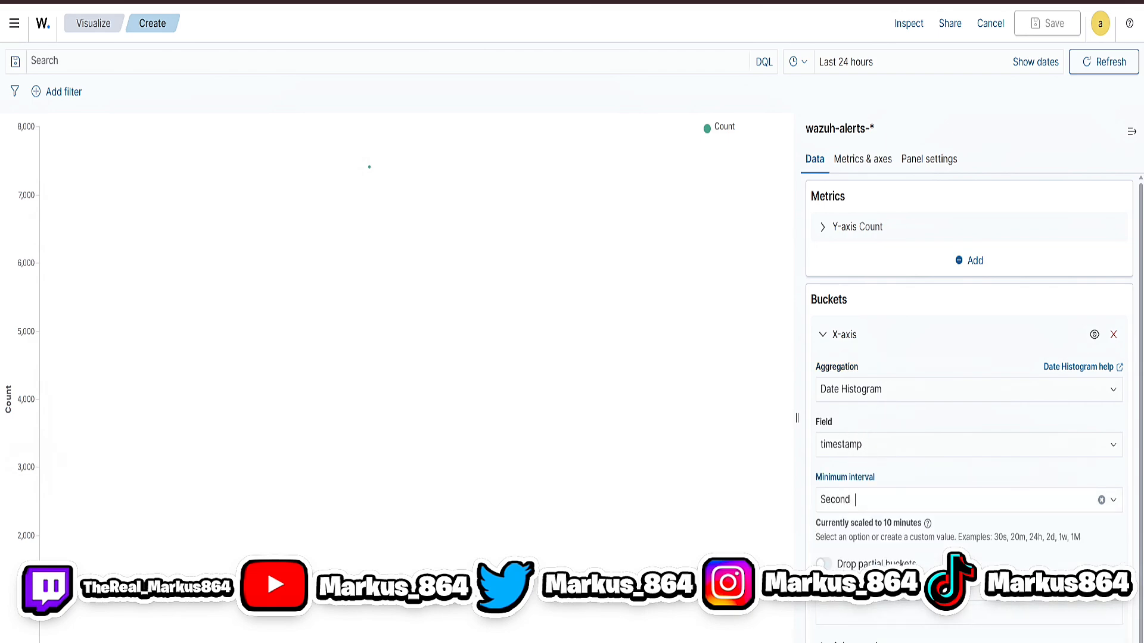
pyautogui.click(889, 508)
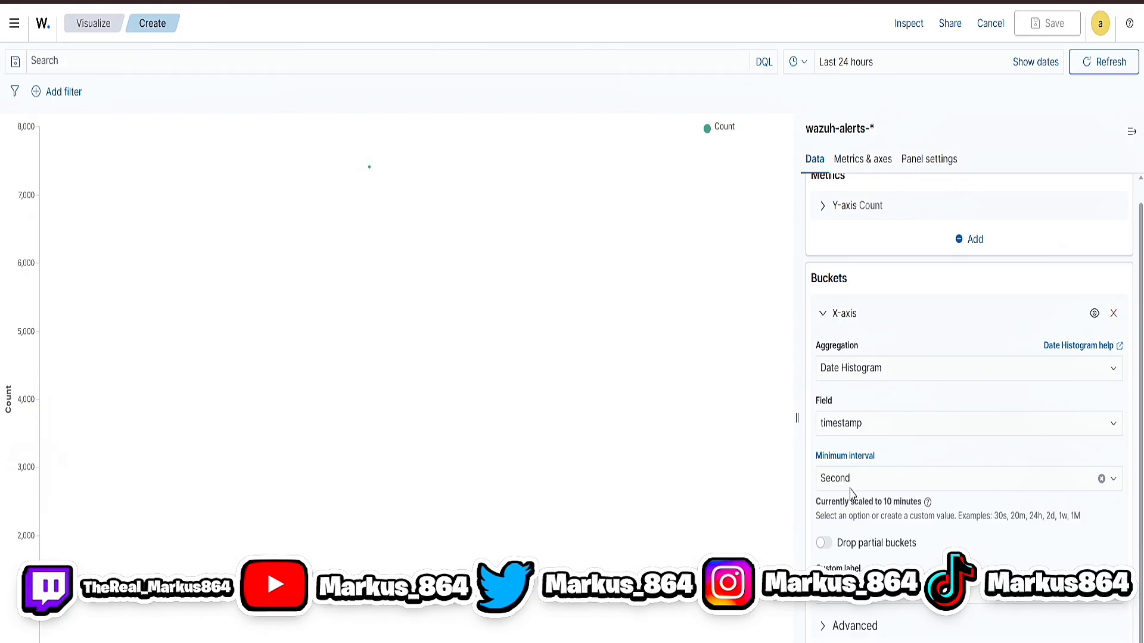
pyautogui.click(1112, 480)
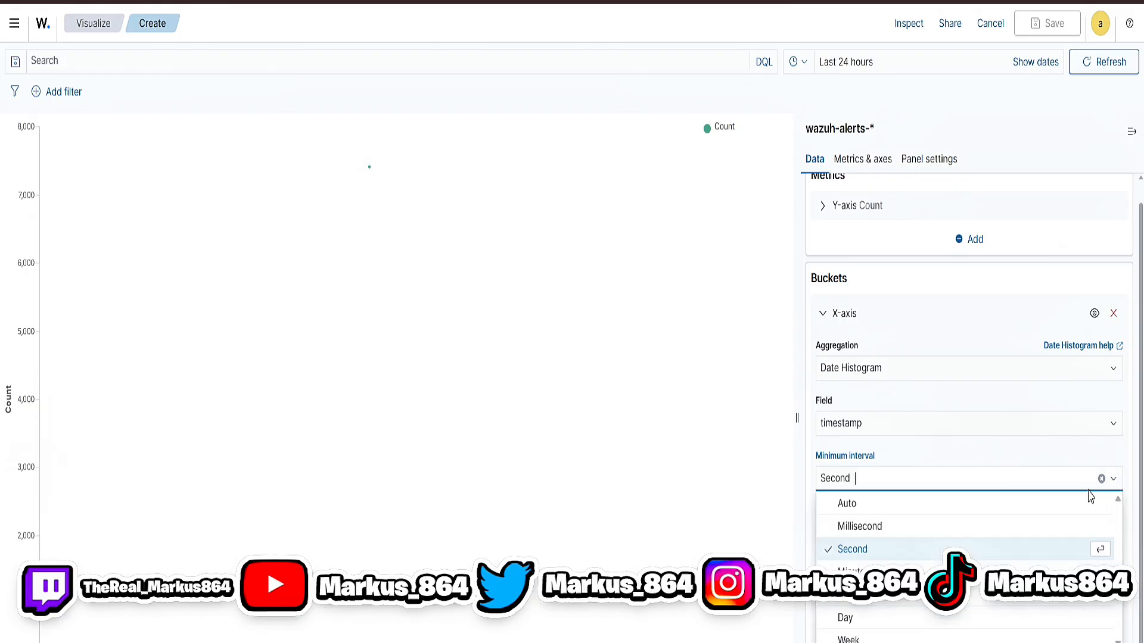
pyautogui.click(853, 571)
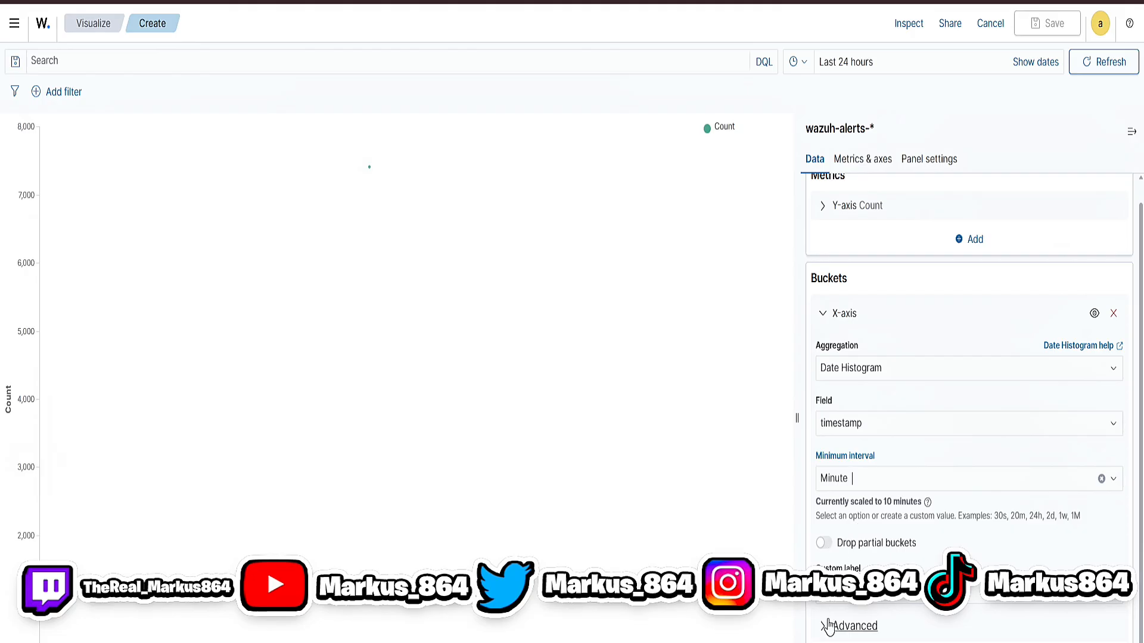
pyautogui.click(840, 594)
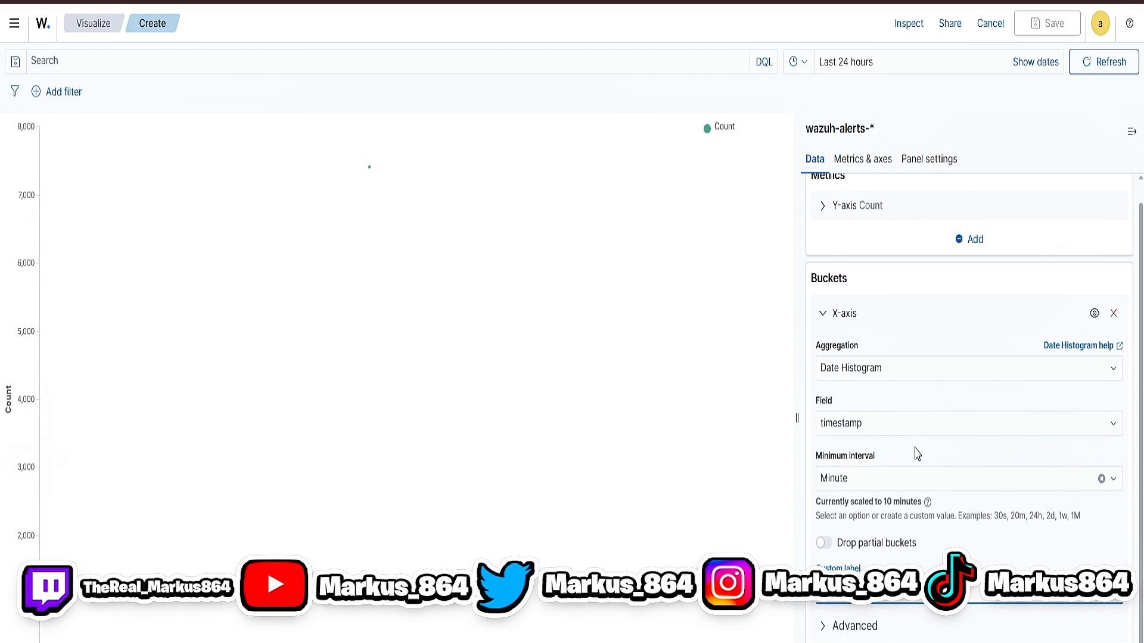
pyautogui.click(1095, 641)
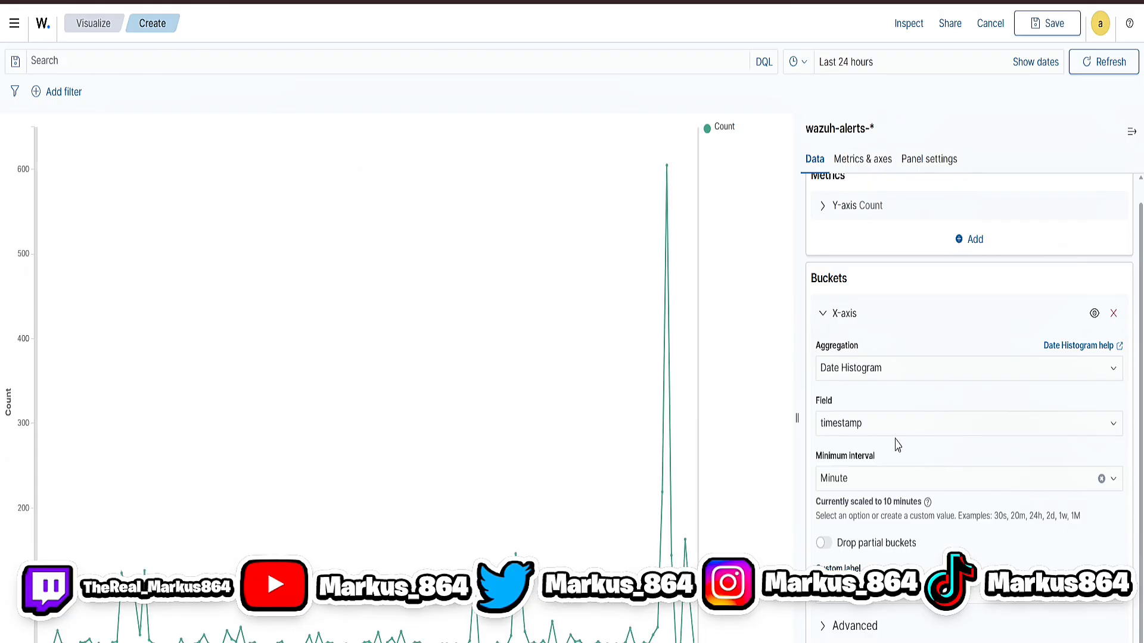
# - Examine the Y-axis metric's aggregation settings and the minimum interval choices, keeping Minute selected
pyautogui.scroll(1, 894, 441)
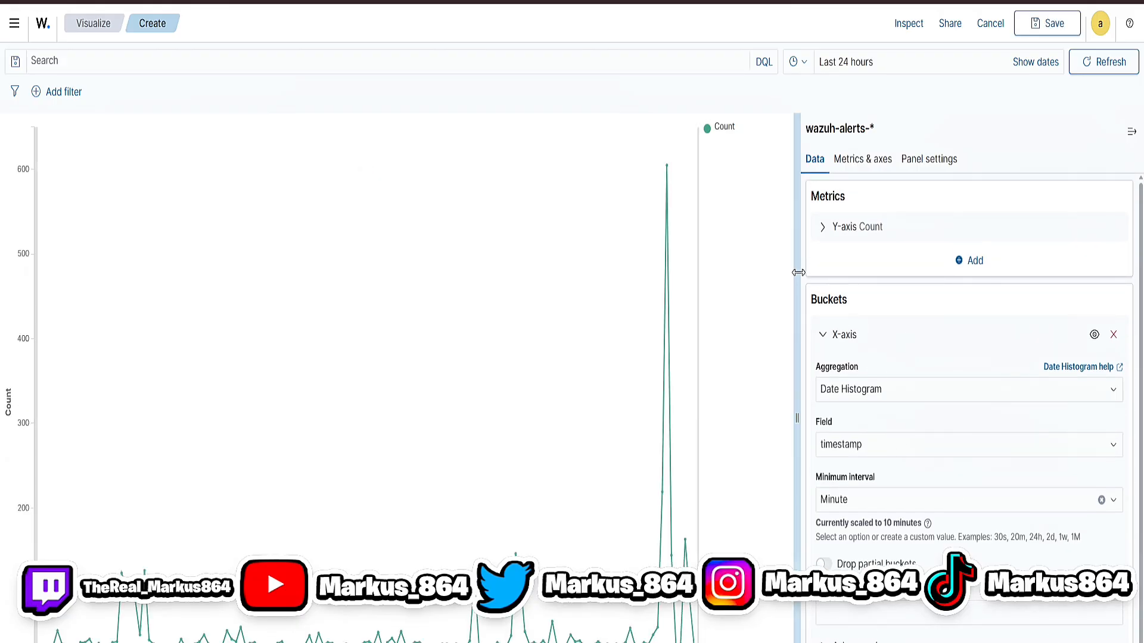
pyautogui.click(823, 229)
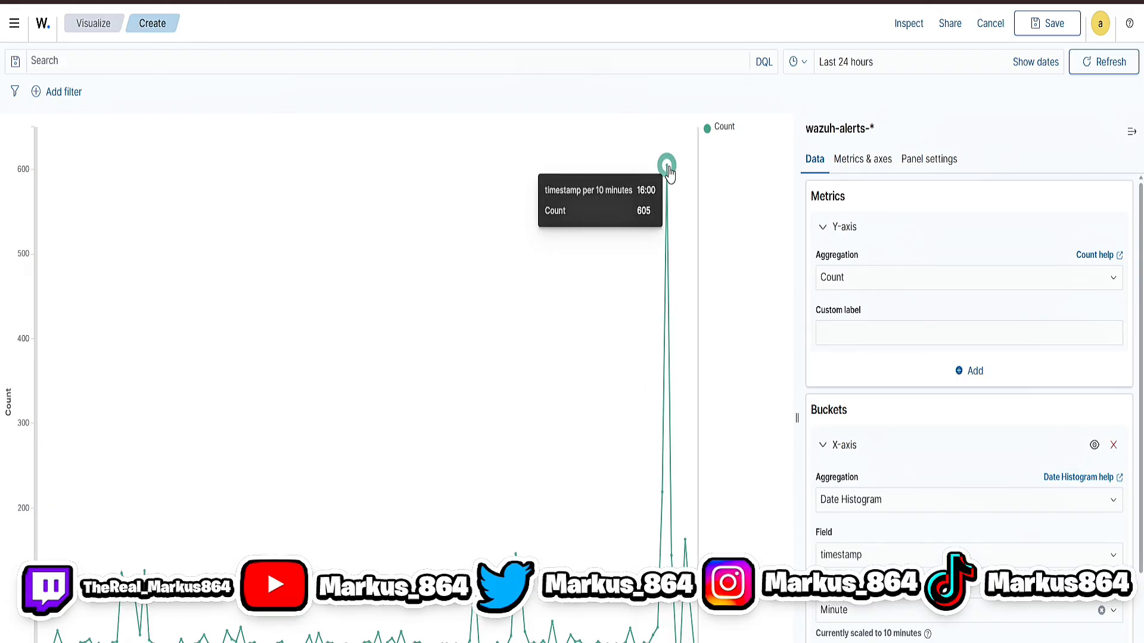
pyautogui.scroll(-2, 908, 530)
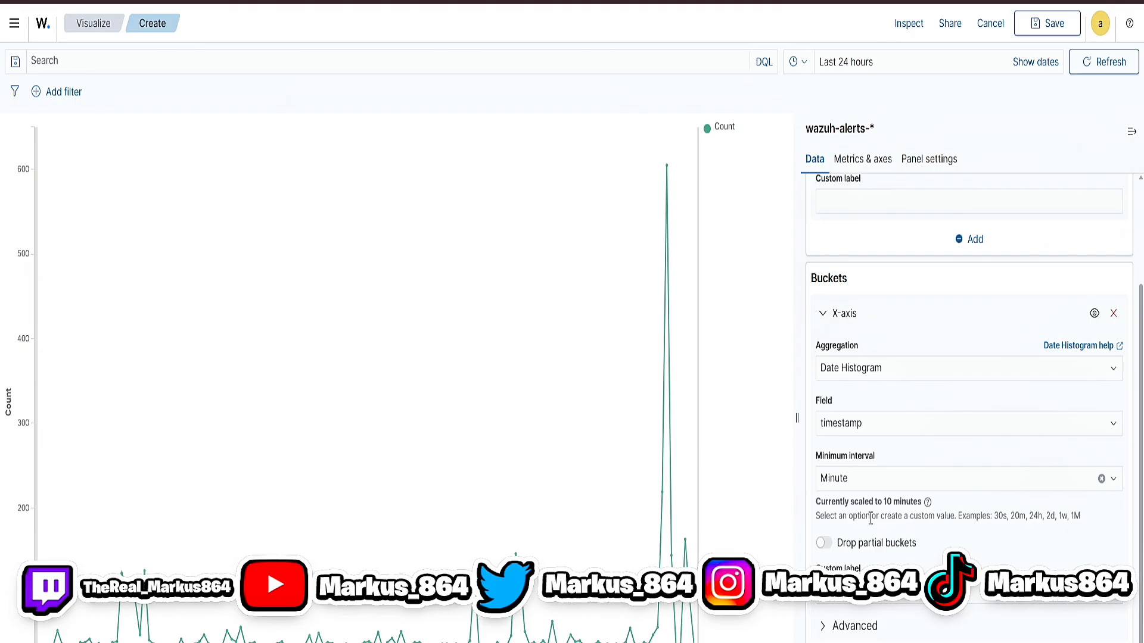
pyautogui.click(889, 486)
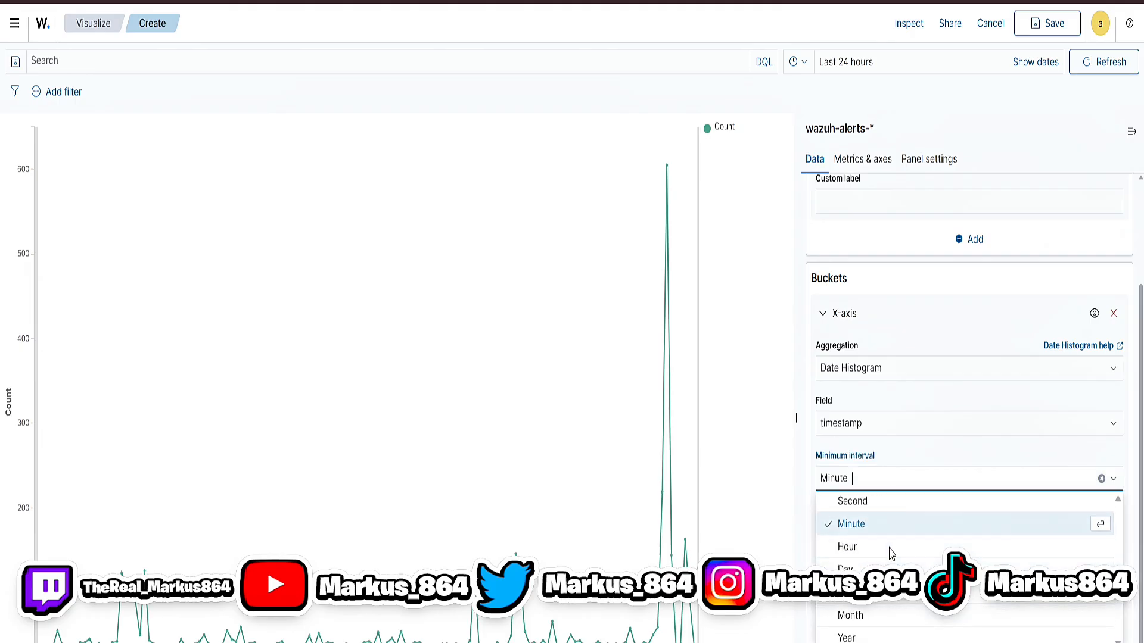
pyautogui.scroll(2, 891, 557)
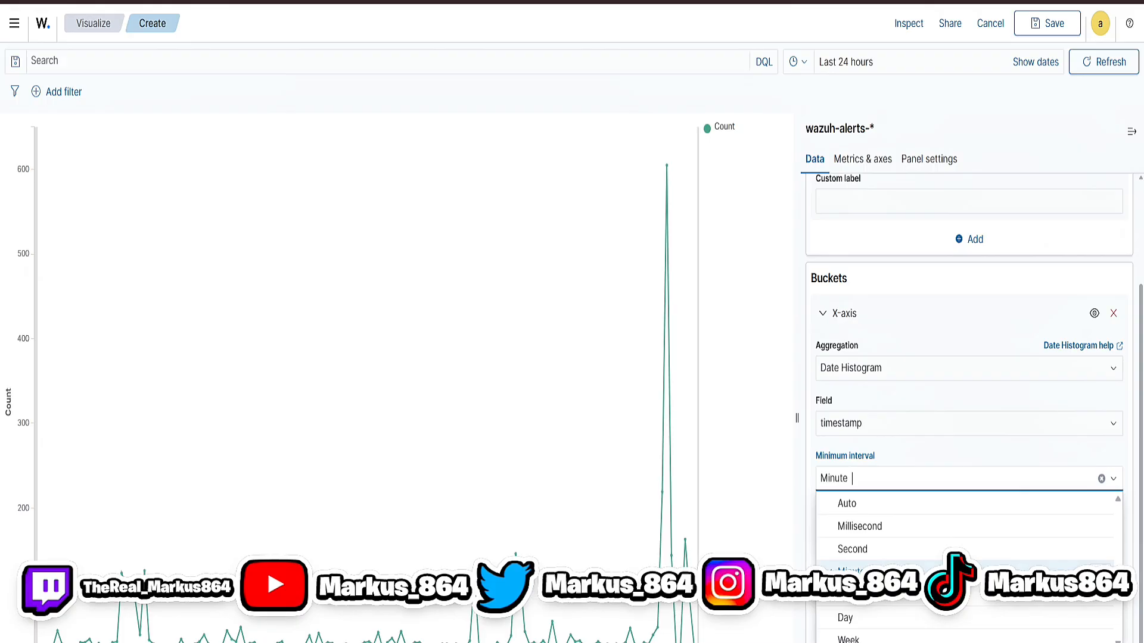
pyautogui.click(890, 572)
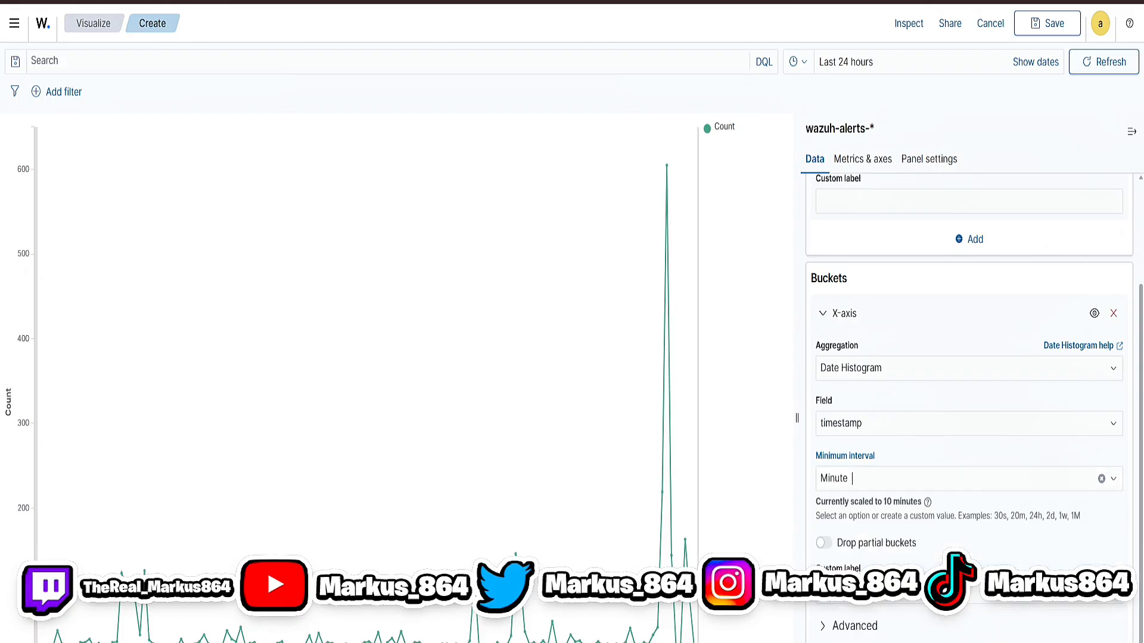
# - Inspect the X-axis bucket's advanced options, date field choices and remaining minimum interval choices
pyautogui.click(844, 626)
pyautogui.scroll(-3, 843, 619)
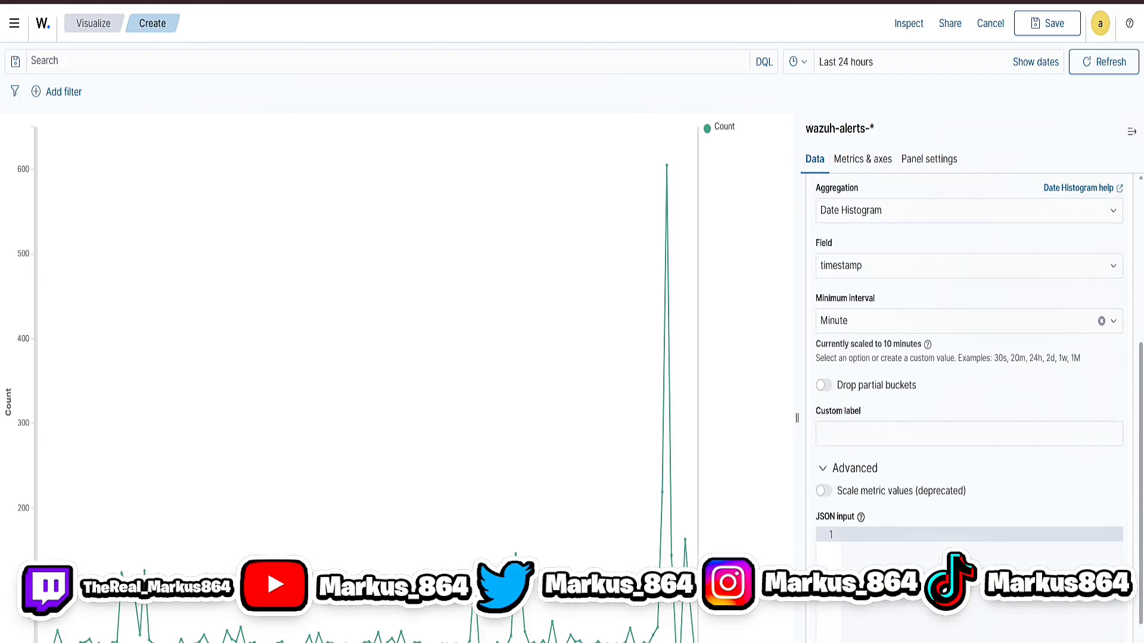
pyautogui.click(822, 468)
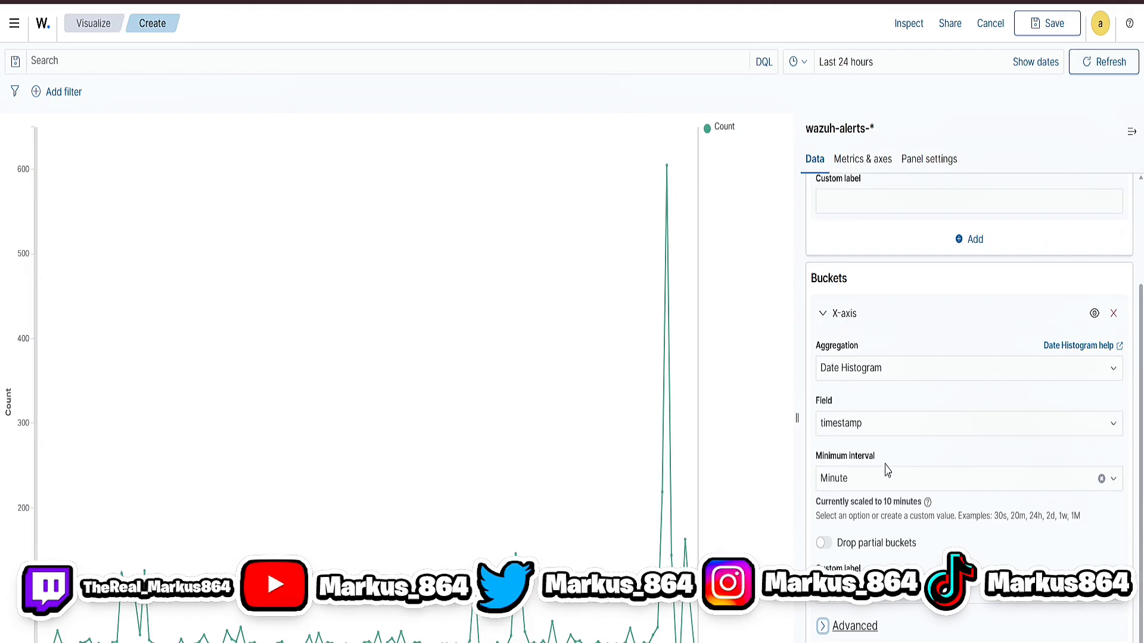
pyautogui.moveTo(927, 506)
pyautogui.click(884, 434)
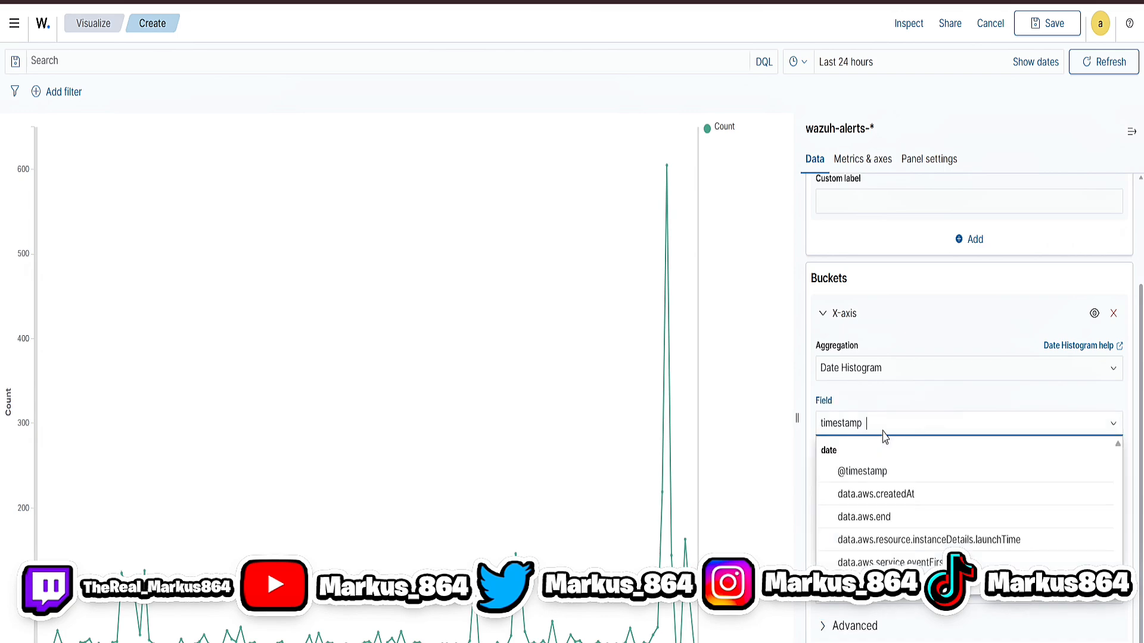
pyautogui.click(887, 396)
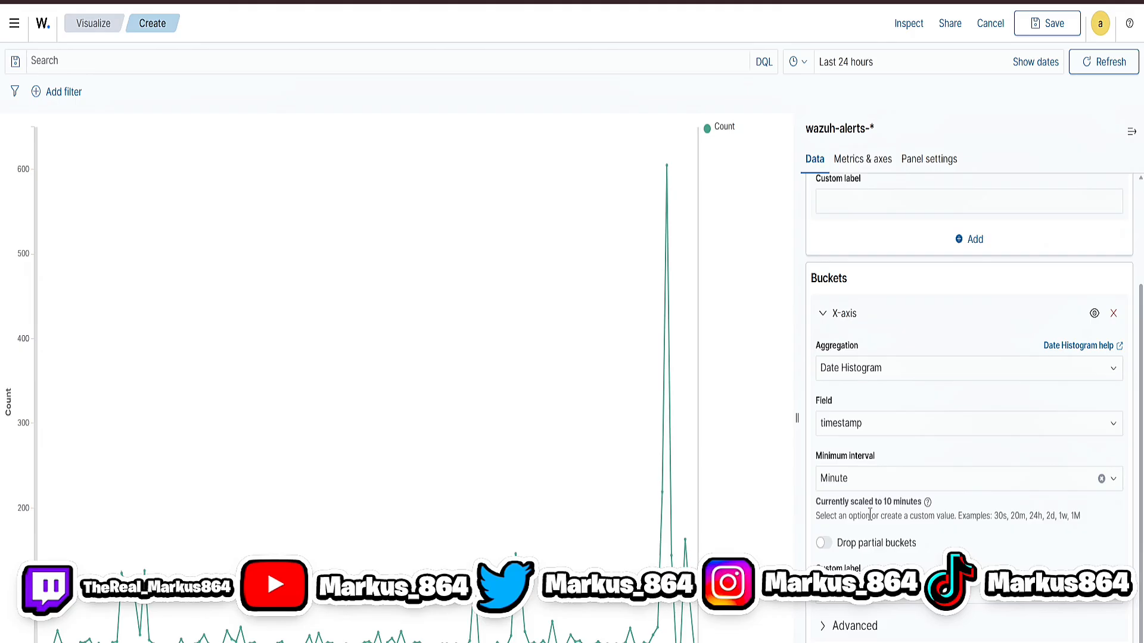
pyautogui.click(859, 480)
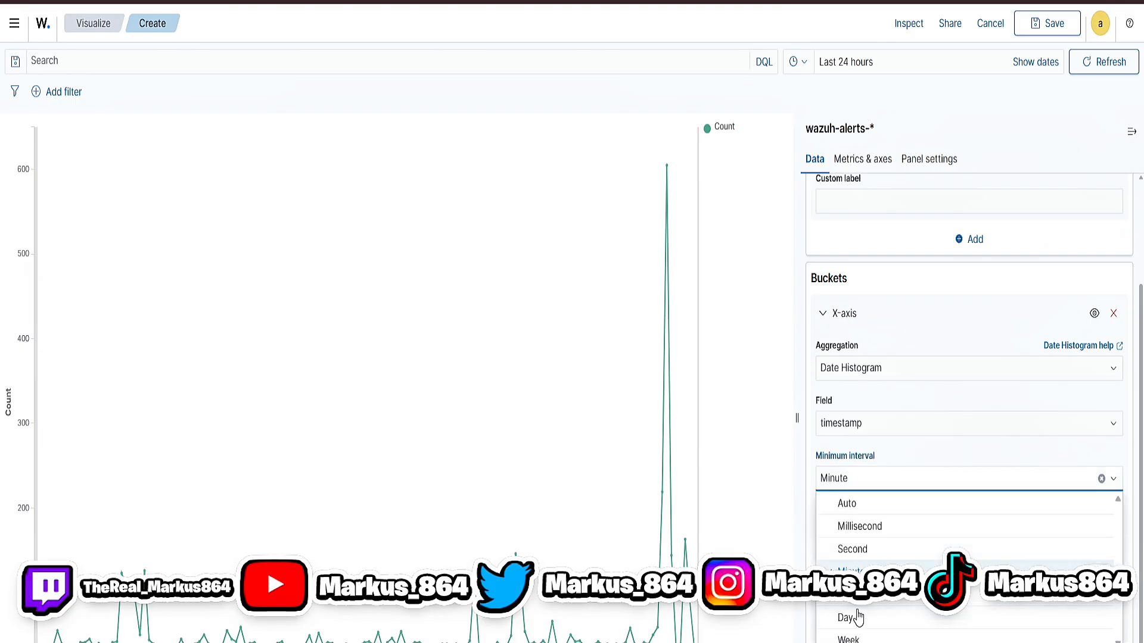
pyautogui.scroll(-1, 858, 617)
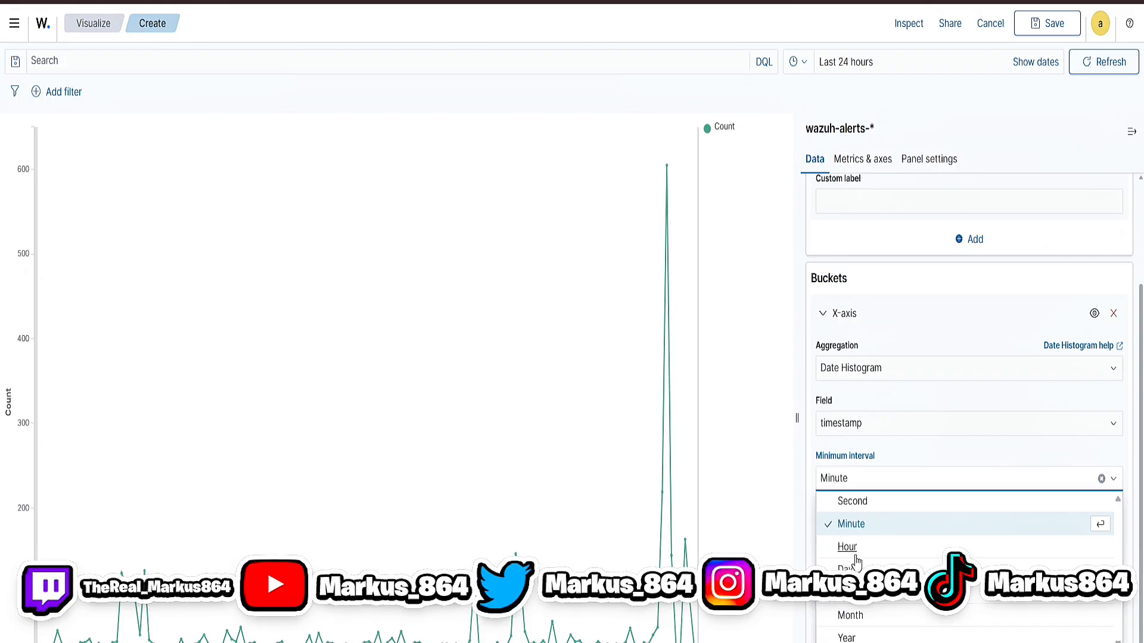
pyautogui.click(887, 466)
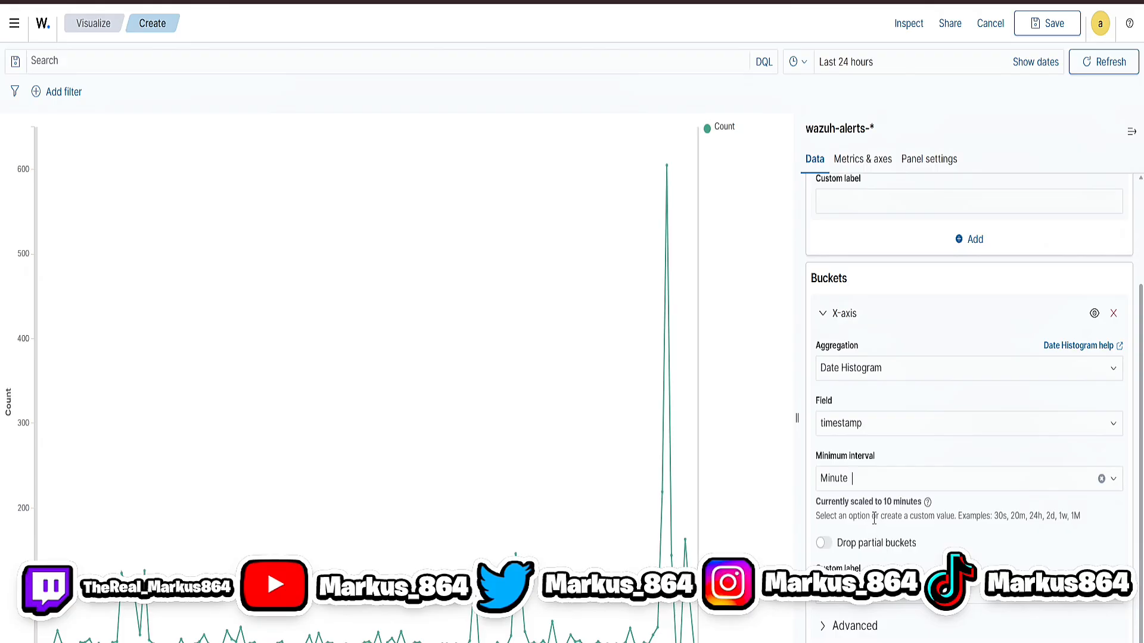
# - Set the X-axis bucket's minimum interval to a custom value of 15m and update the chart
pyautogui.click(865, 489)
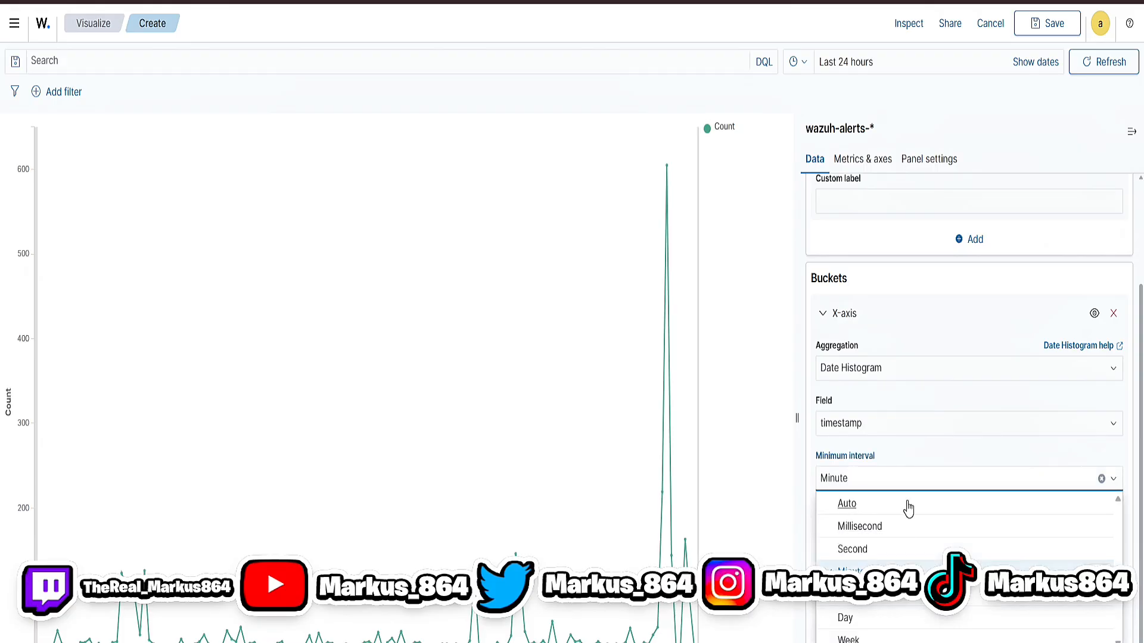
pyautogui.click(891, 504)
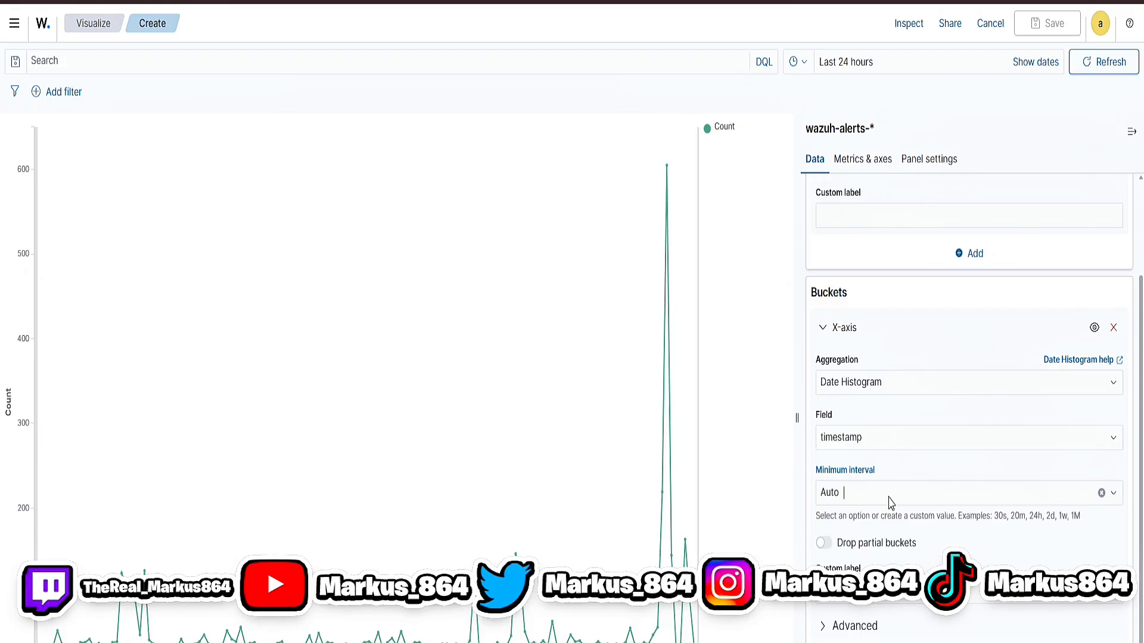
pyautogui.click(1102, 493)
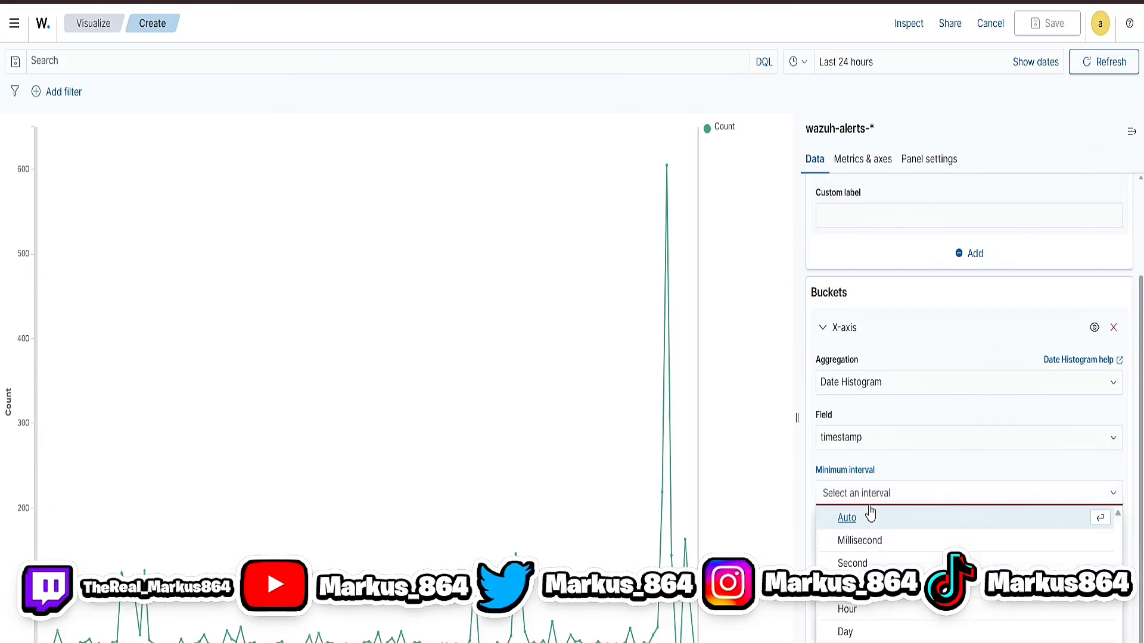
pyautogui.write('15')
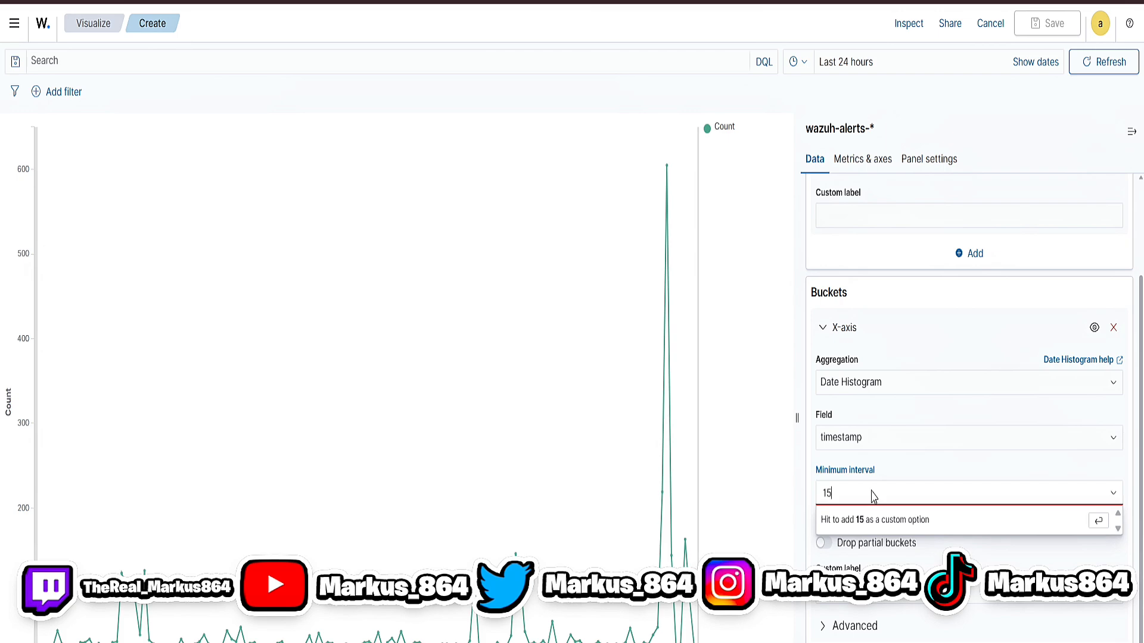
pyautogui.write('m')
pyautogui.click(988, 521)
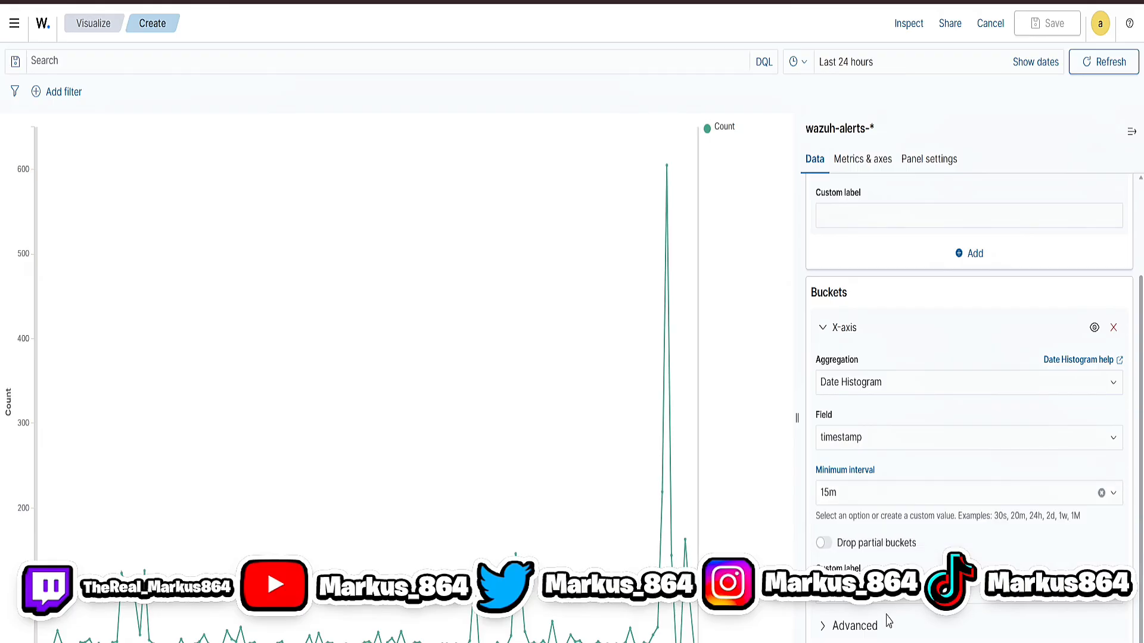
pyautogui.click(1096, 639)
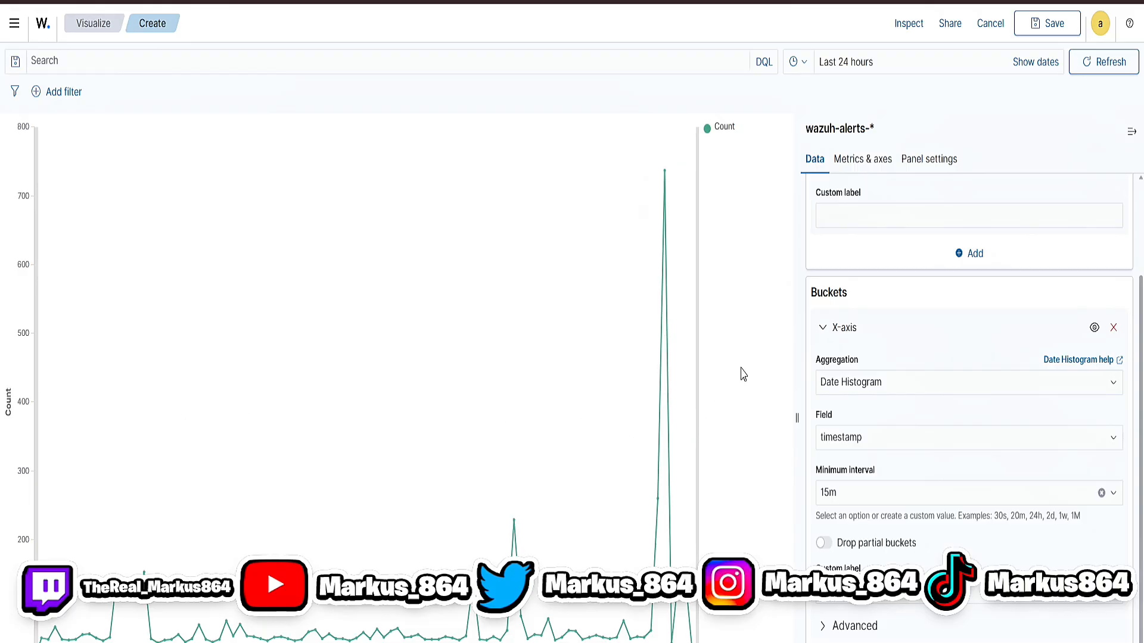
# - Start saving the visualization and begin its title with "Al"
pyautogui.click(1047, 38)
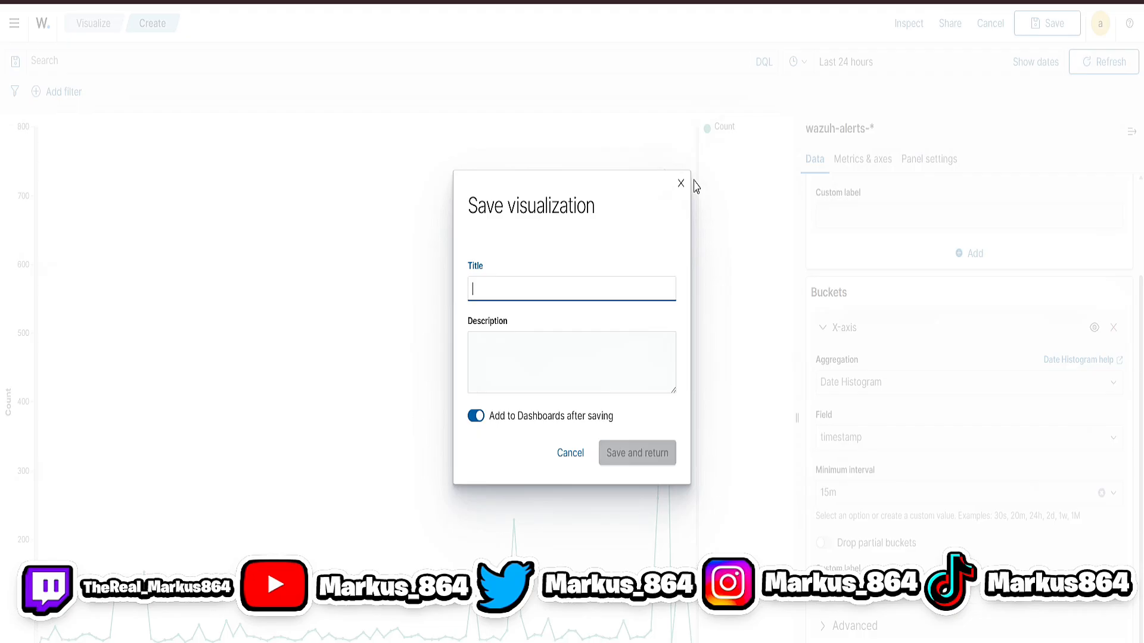
pyautogui.write('Alw')
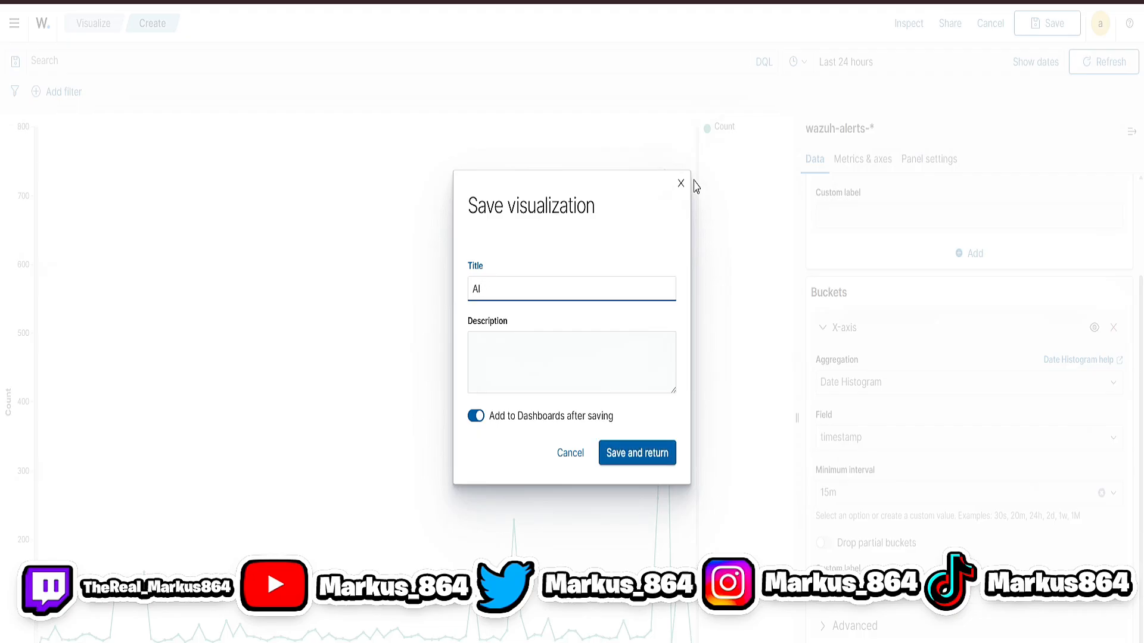